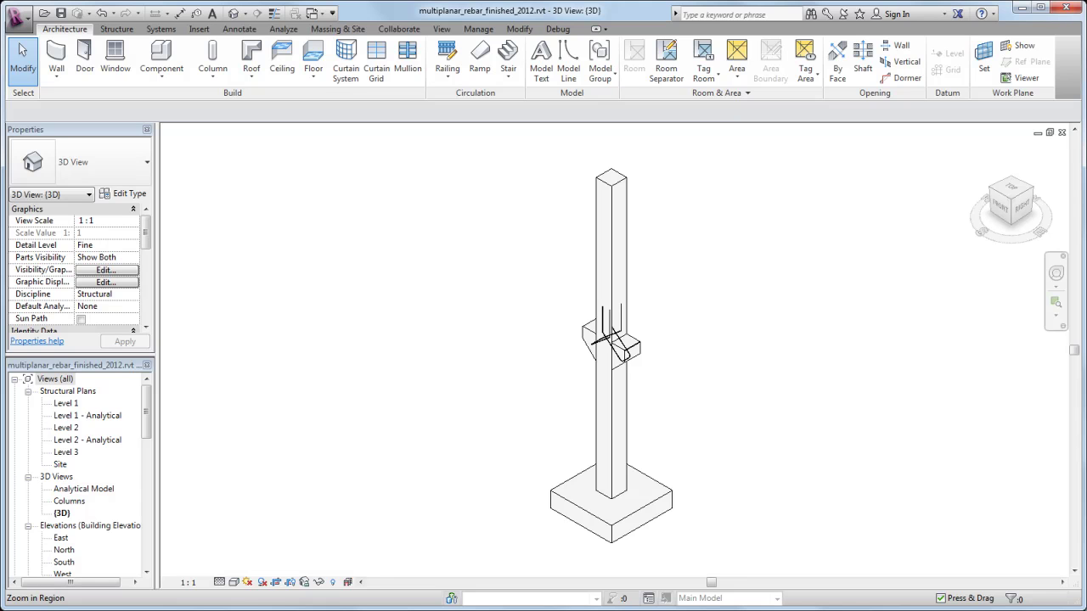
- Zoom into a region around the corbel to show its bent rebar up close
left_click(1057, 303)
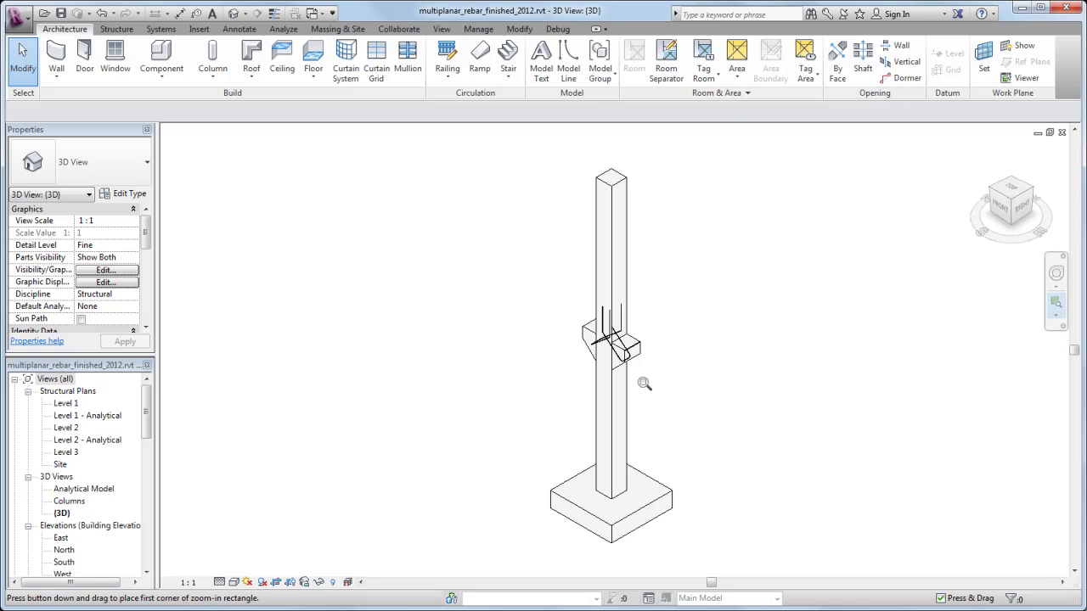
left_click_drag(556, 292, 660, 389)
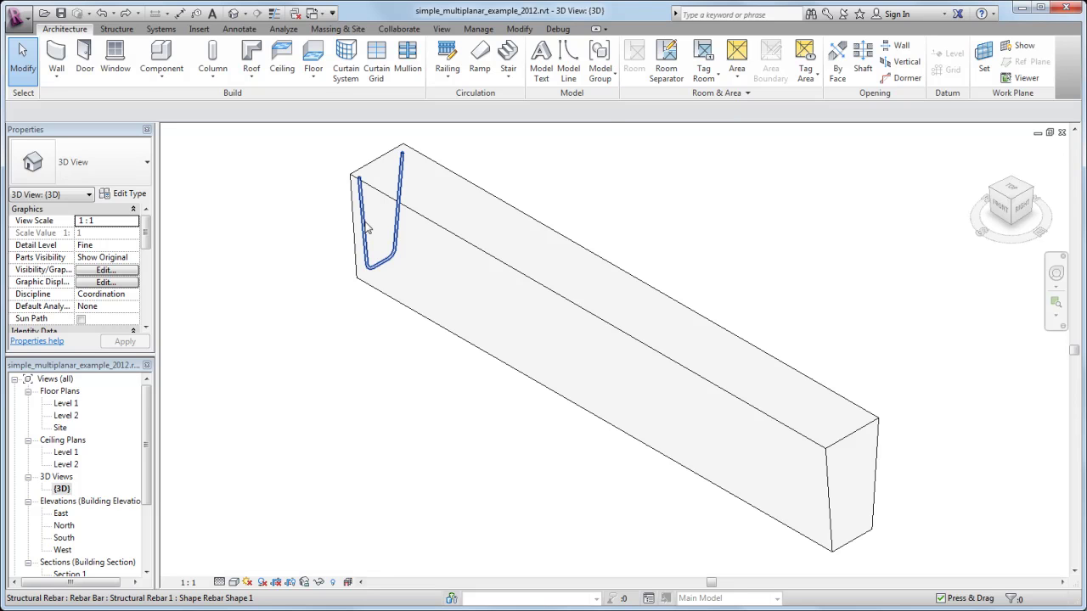
- Turn the beam-end U-shaped bar multi-planar in its sketch, adding a far-end copy and top connector
left_click(367, 227)
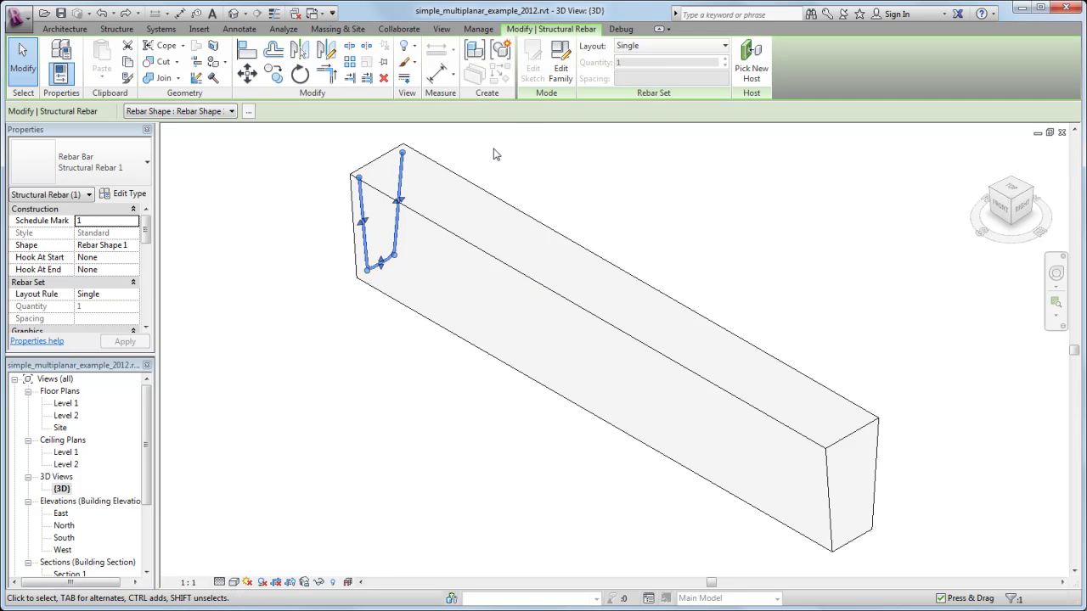
left_click(538, 82)
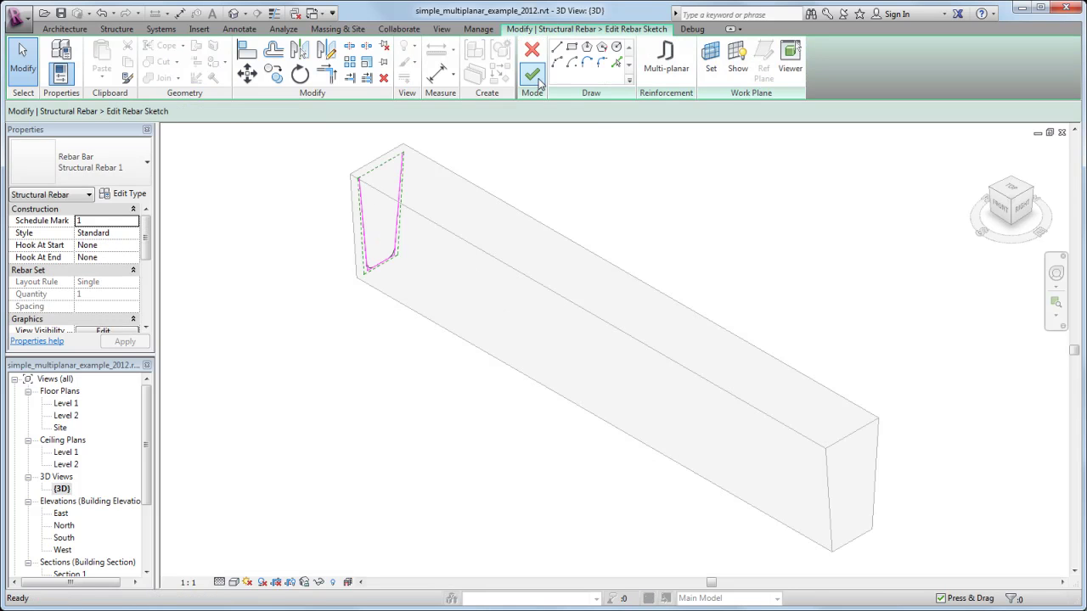
left_click(664, 78)
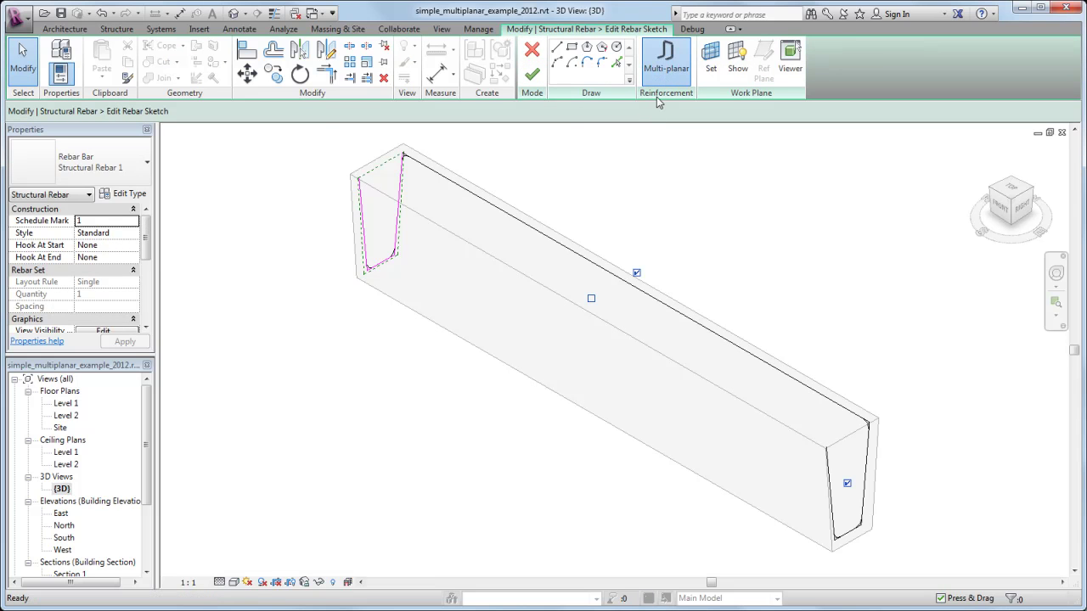
left_click(531, 79)
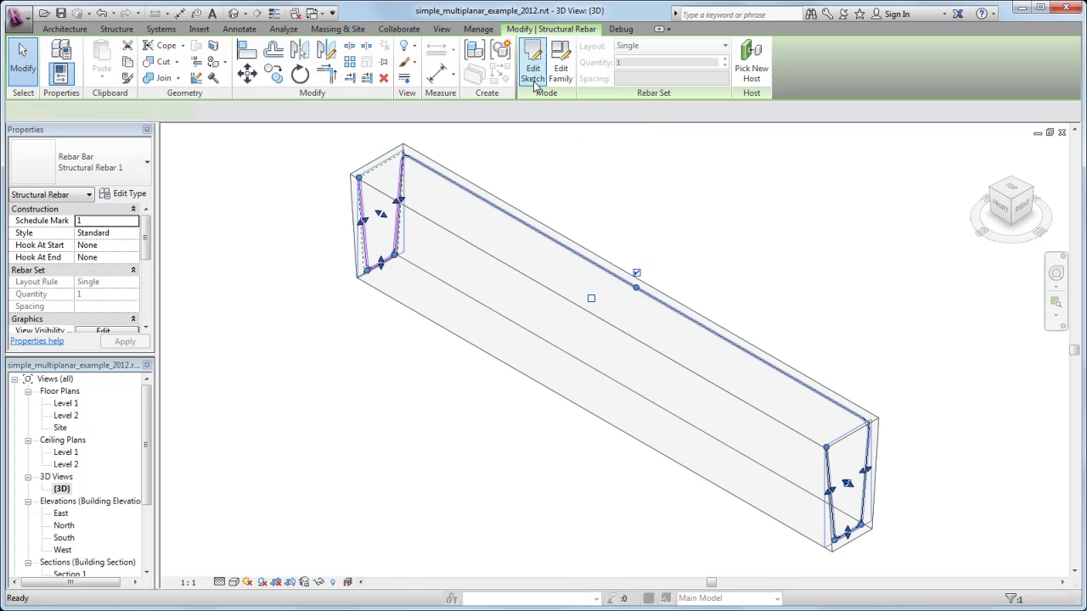
- Toggle the bar's connector and far-end copy options, adding a second connecting bar along the beam
key("Escape")
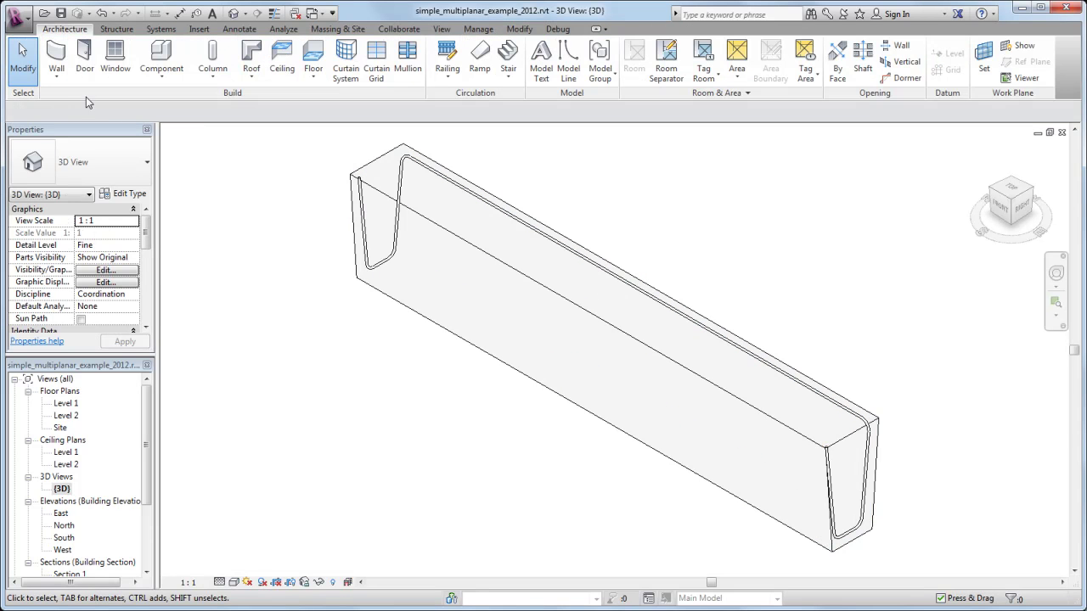
left_click(361, 231)
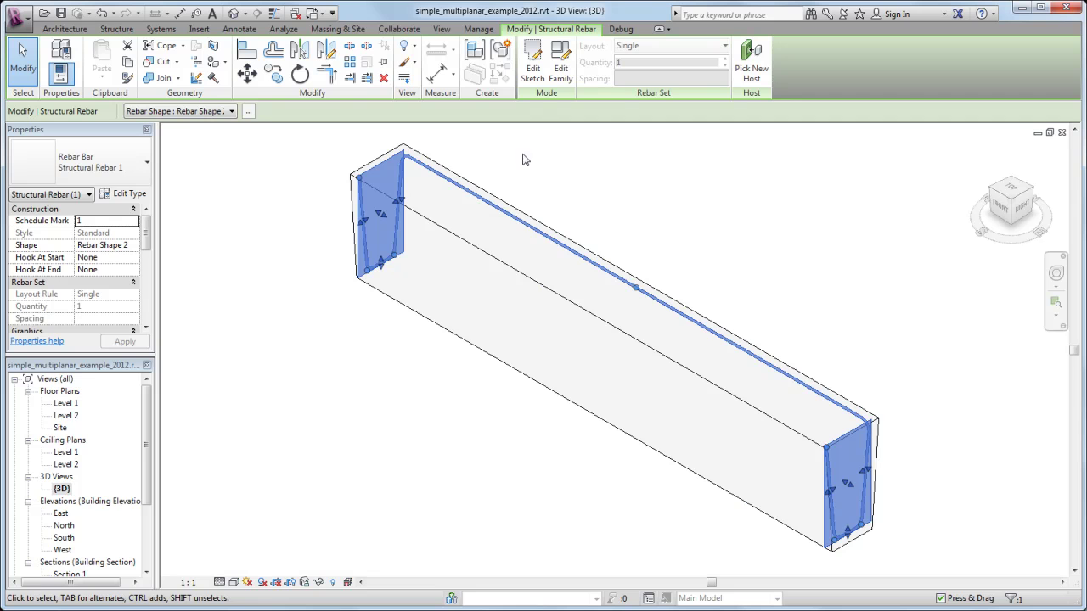
left_click(533, 68)
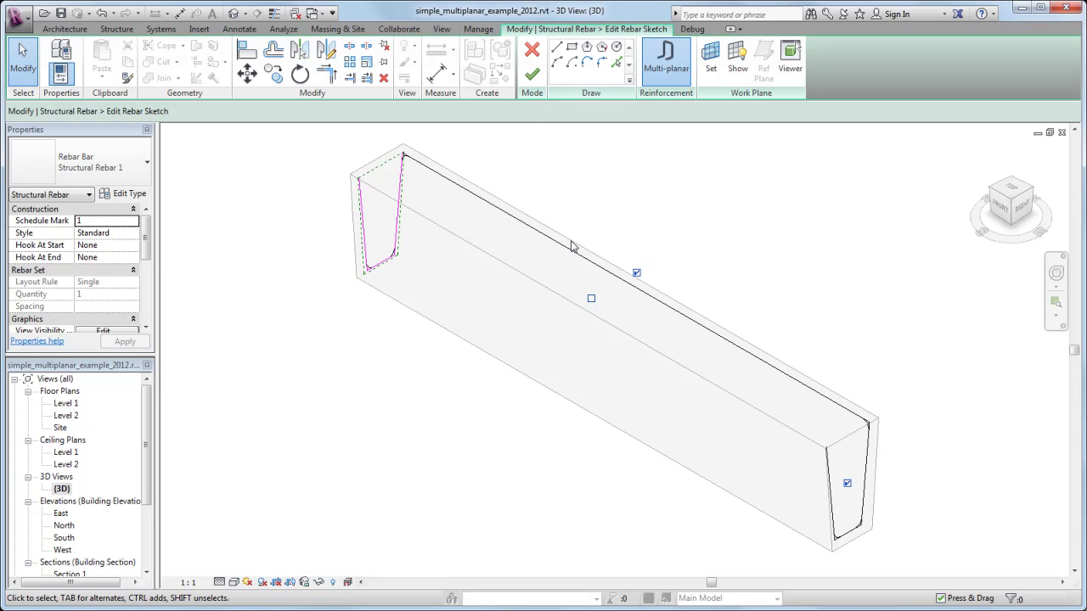
left_click(591, 300)
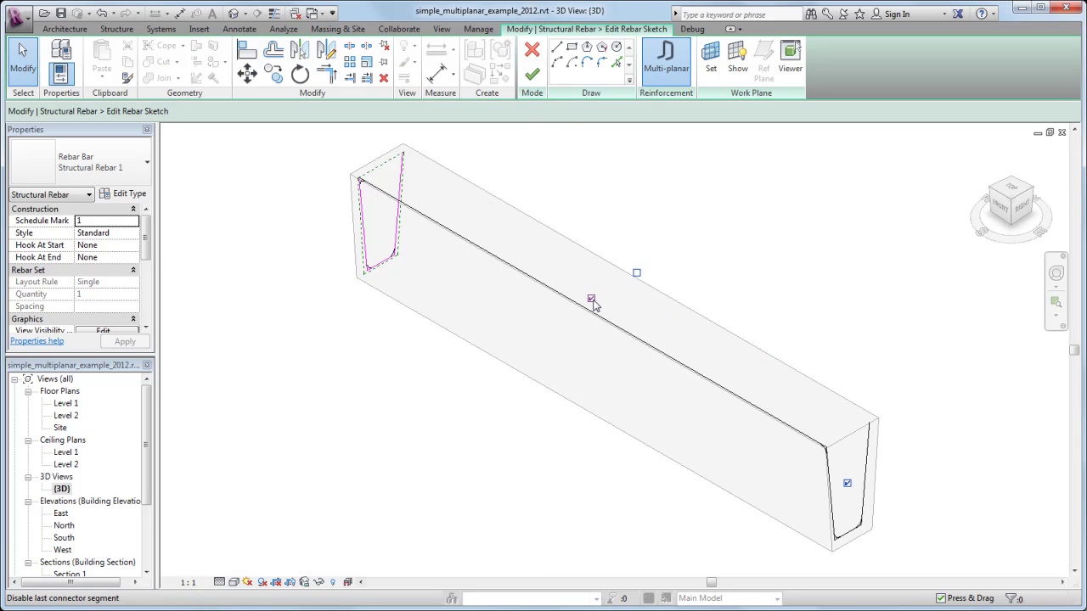
left_click(637, 274)
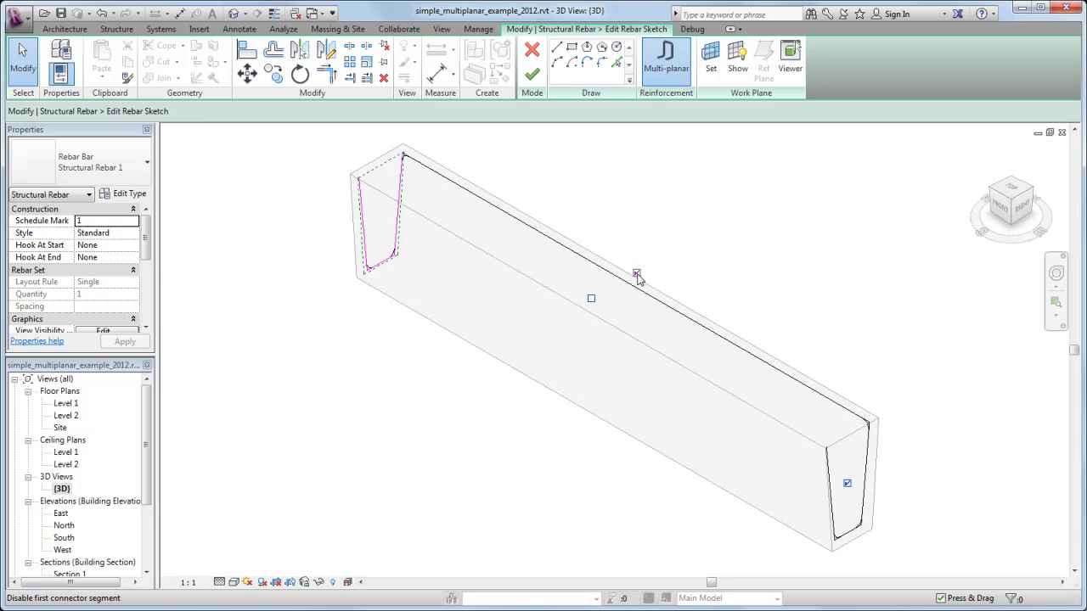
left_click(845, 483)
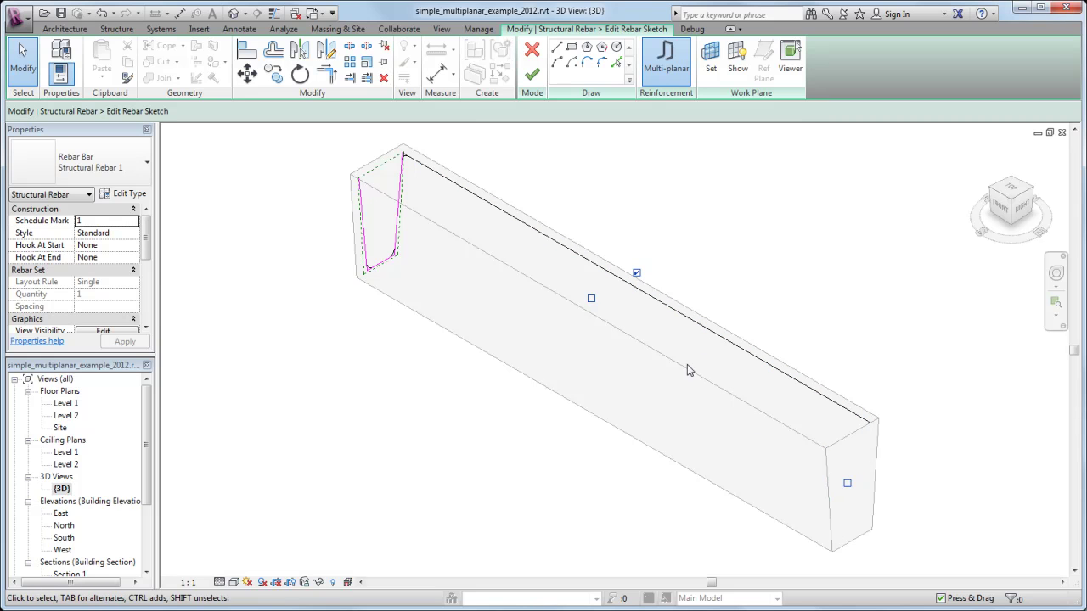
left_click(591, 300)
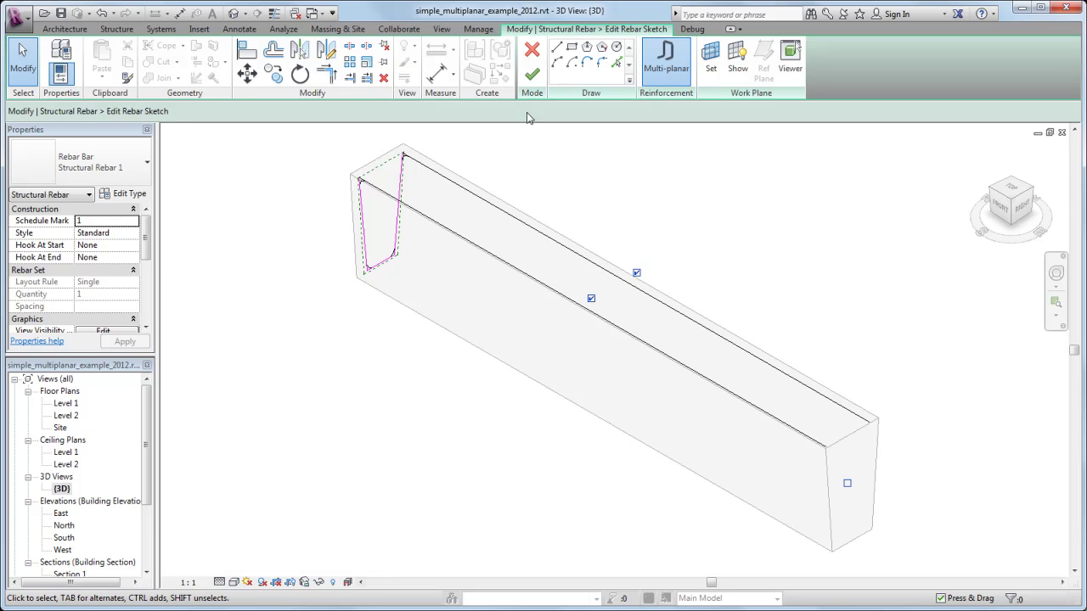
left_click(531, 74)
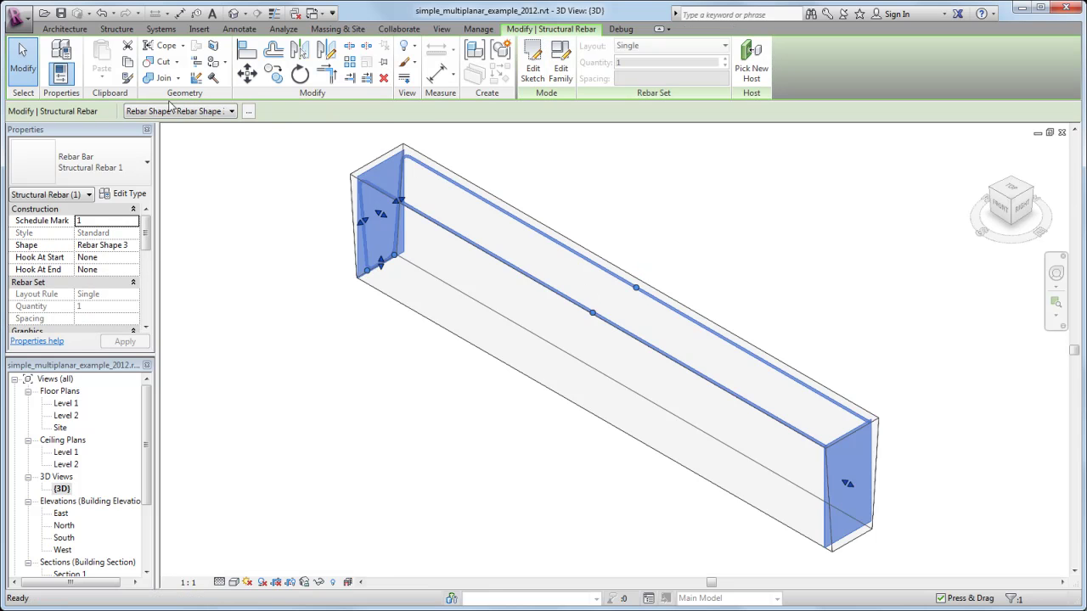
left_click(28, 72)
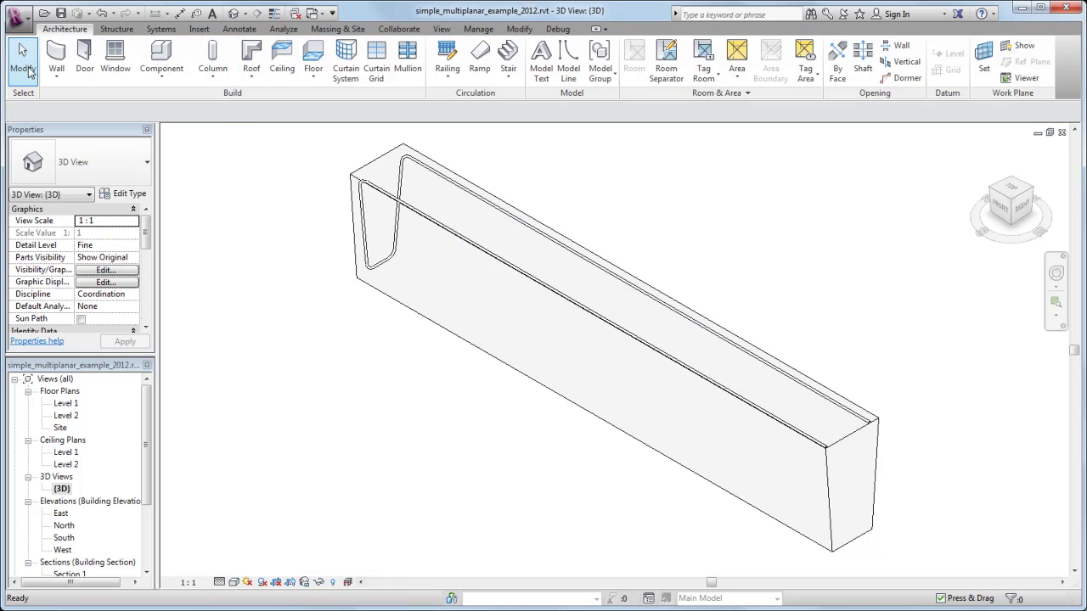
- Drag the beam's ends to a 2860 length and set the far-end offset to 1000 mm
left_click(352, 190)
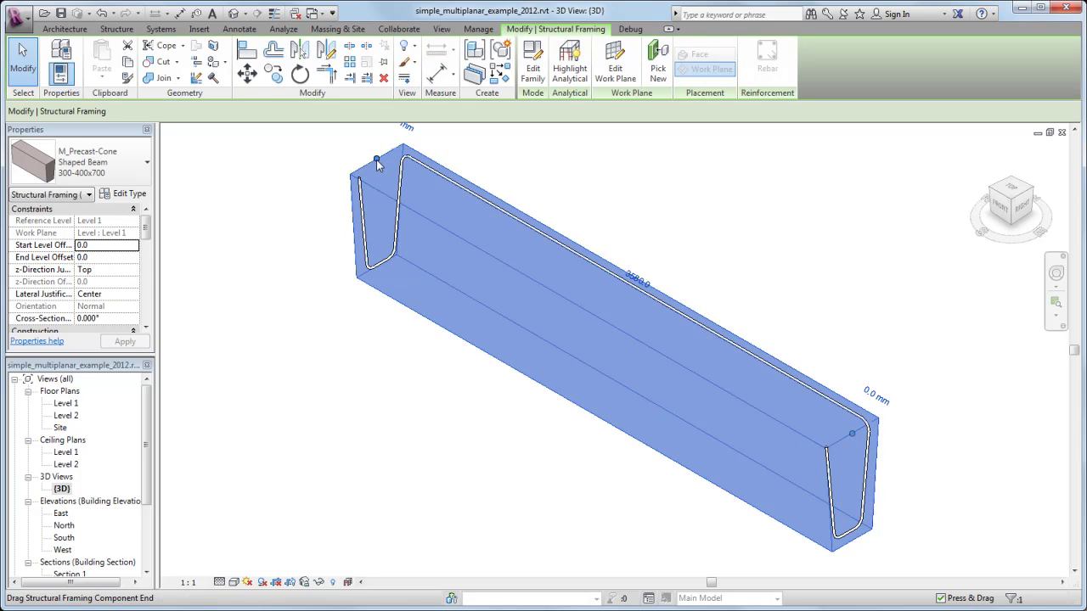
left_click_drag(377, 161, 352, 146)
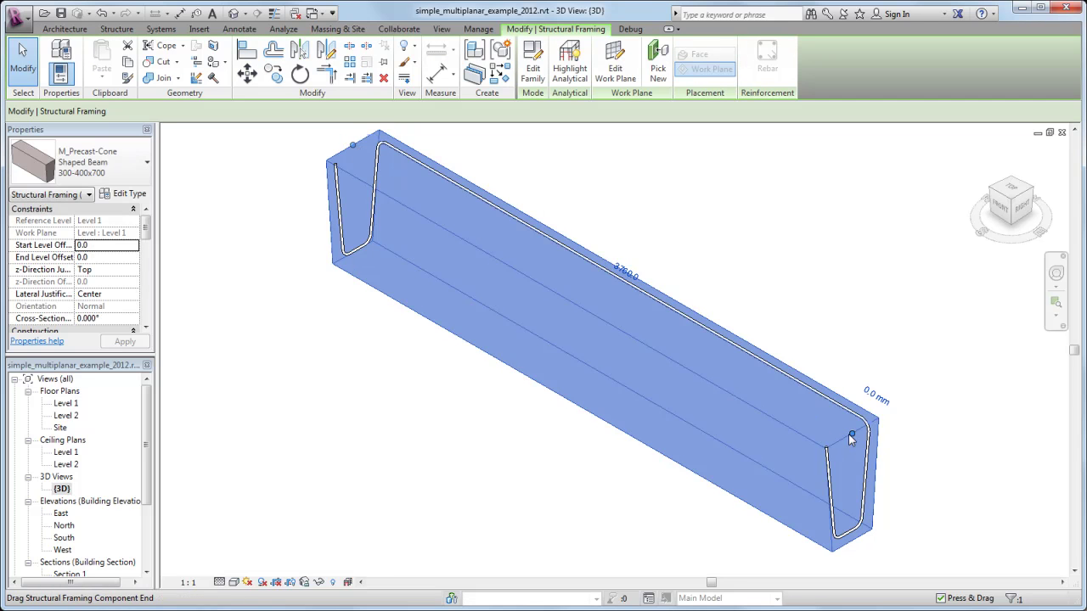
left_click_drag(853, 437, 731, 365)
left_click(757, 326)
type("1")
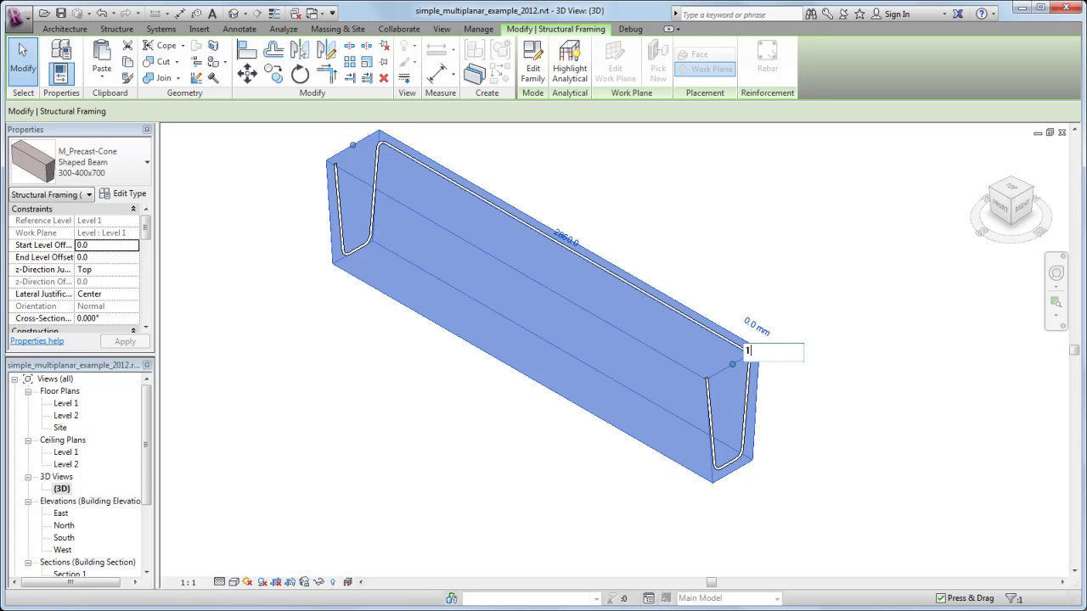
type("000")
key("Return")
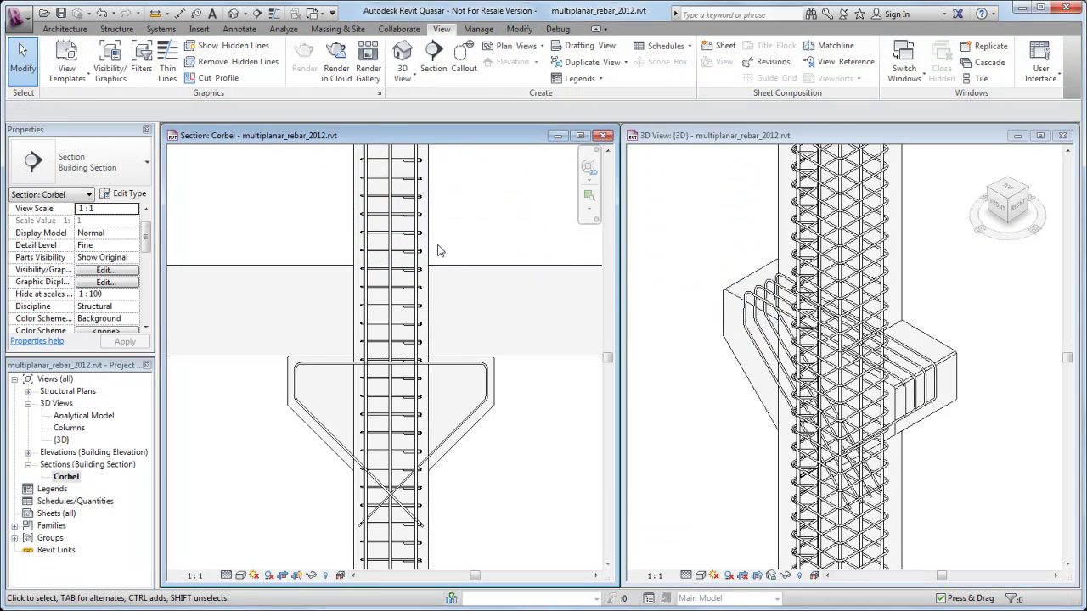
left_click(429, 253)
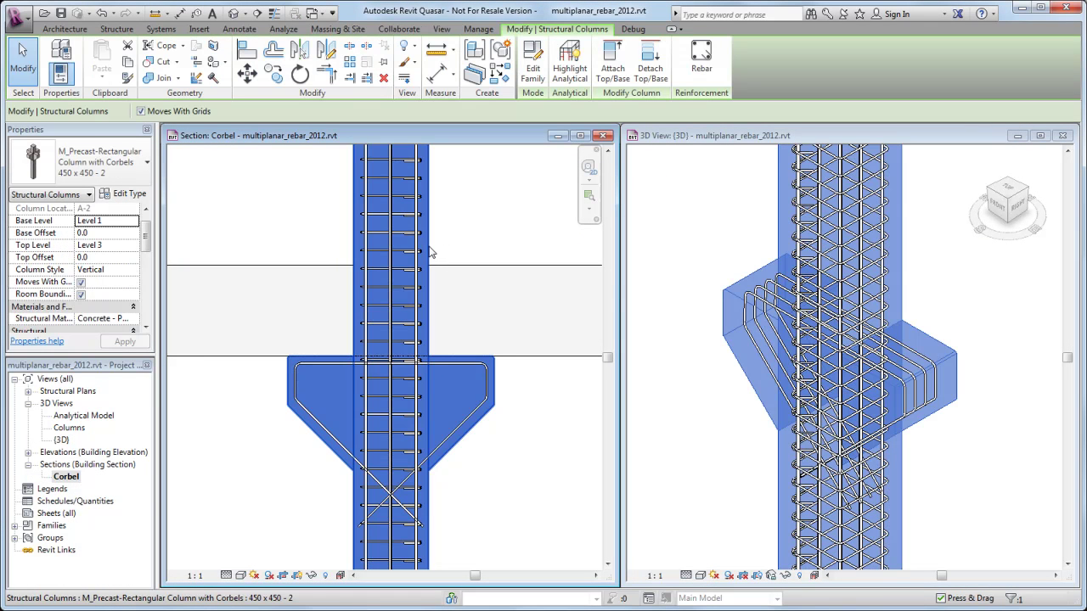
left_click(700, 72)
key("Escape")
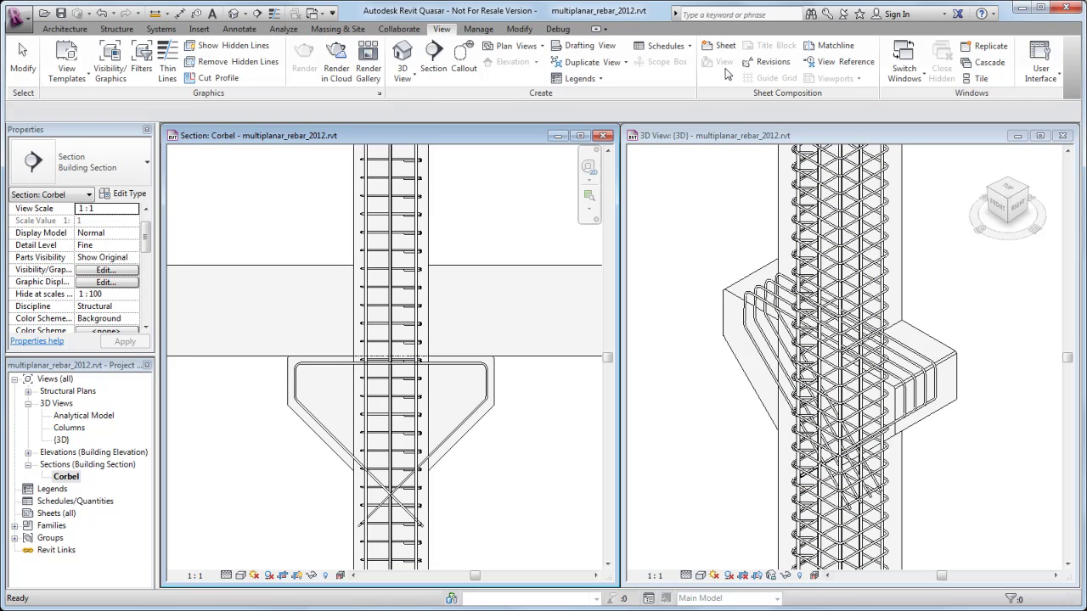
- Sketch a rebar with a 700 vertical leg bending diagonally into the corbel, made multi-planar
left_click(427, 252)
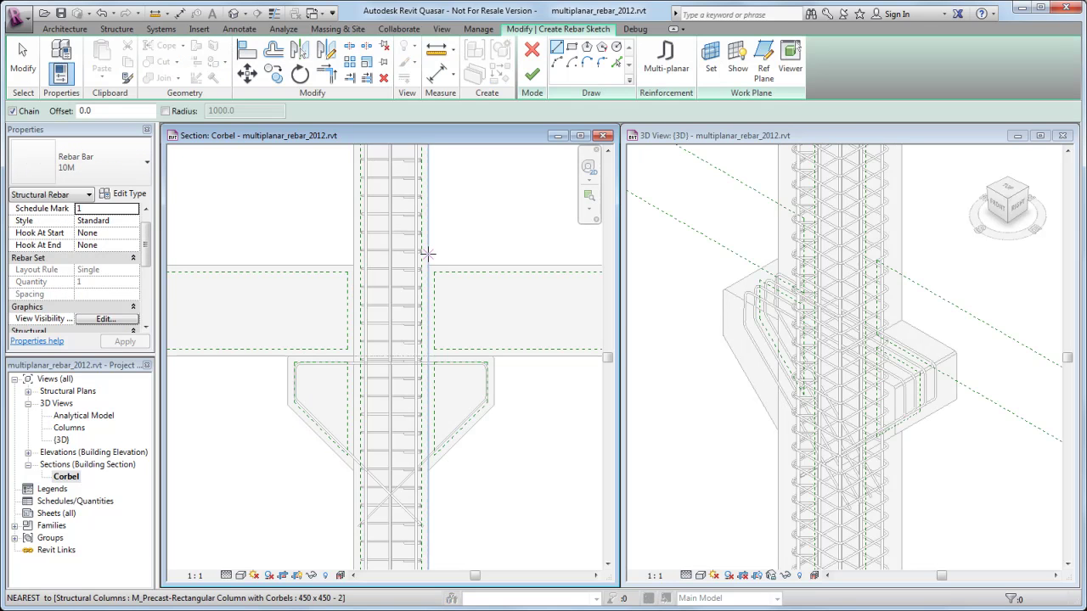
left_click(372, 232)
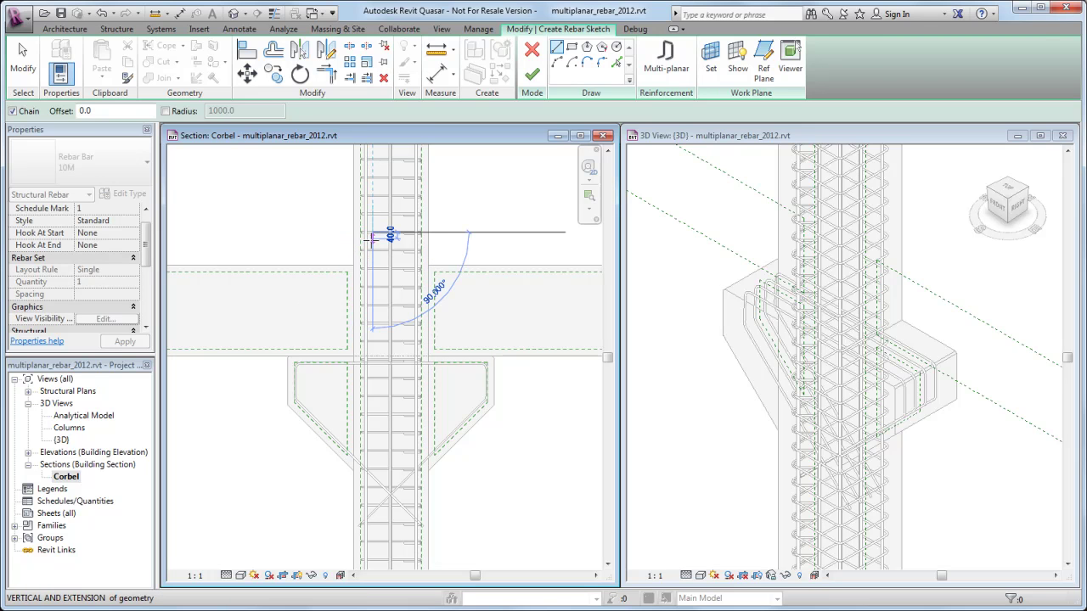
type("700")
key("Return")
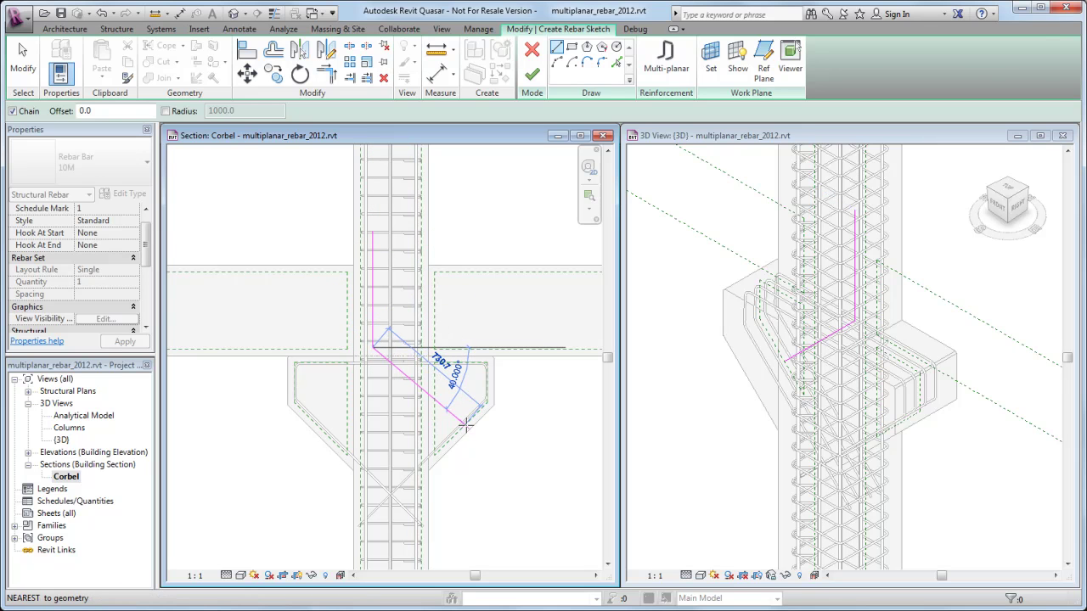
left_click(466, 423)
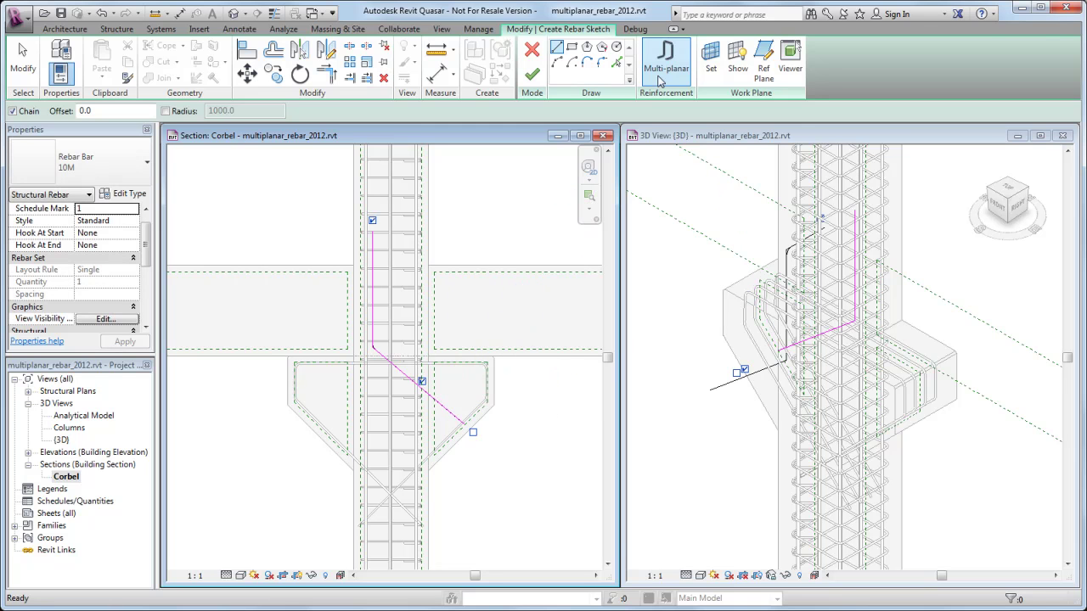
left_click(661, 76)
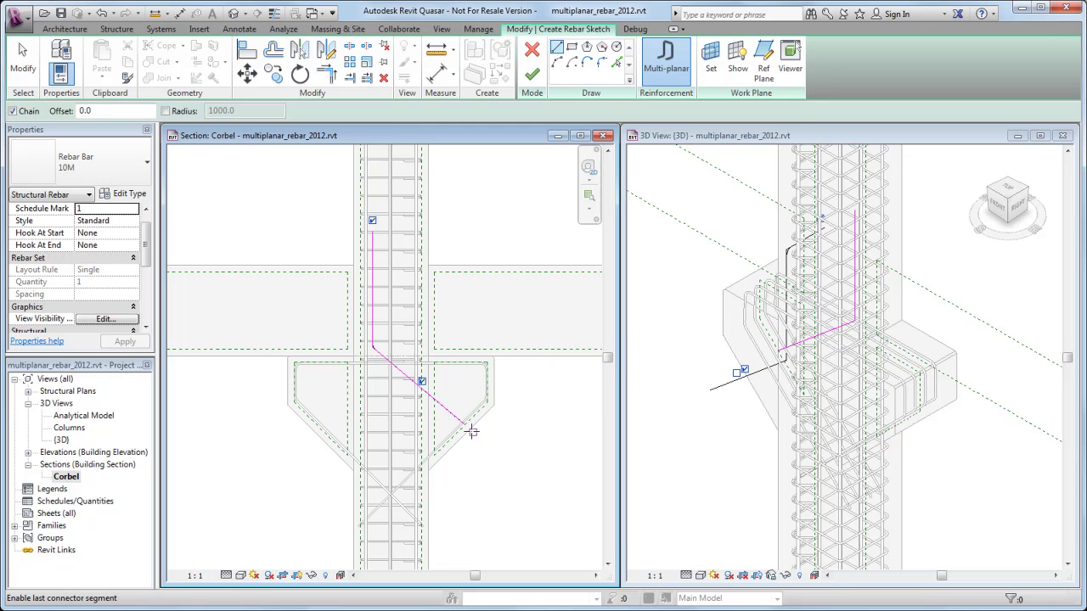
left_click(532, 85)
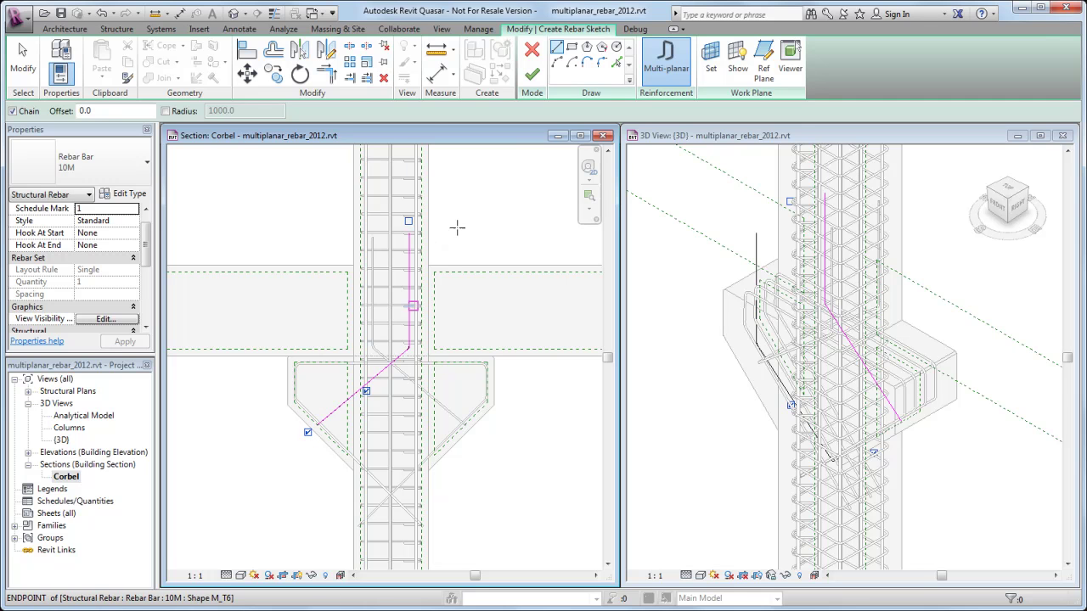
- Finish the corbel bar sketch and orbit the 3D view to inspect the new bar
left_click(531, 75)
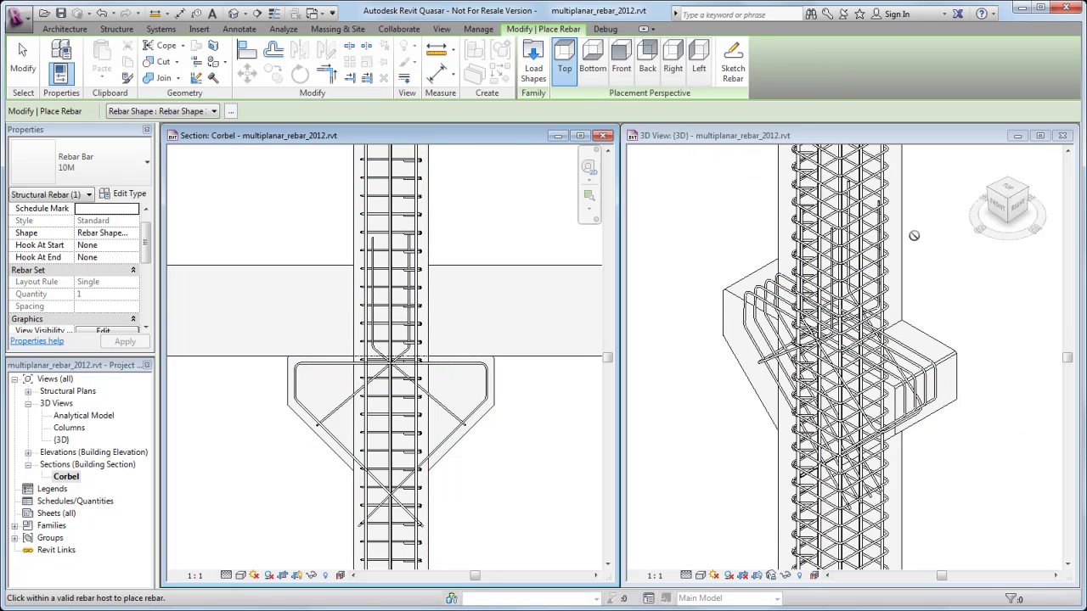
key("Escape")
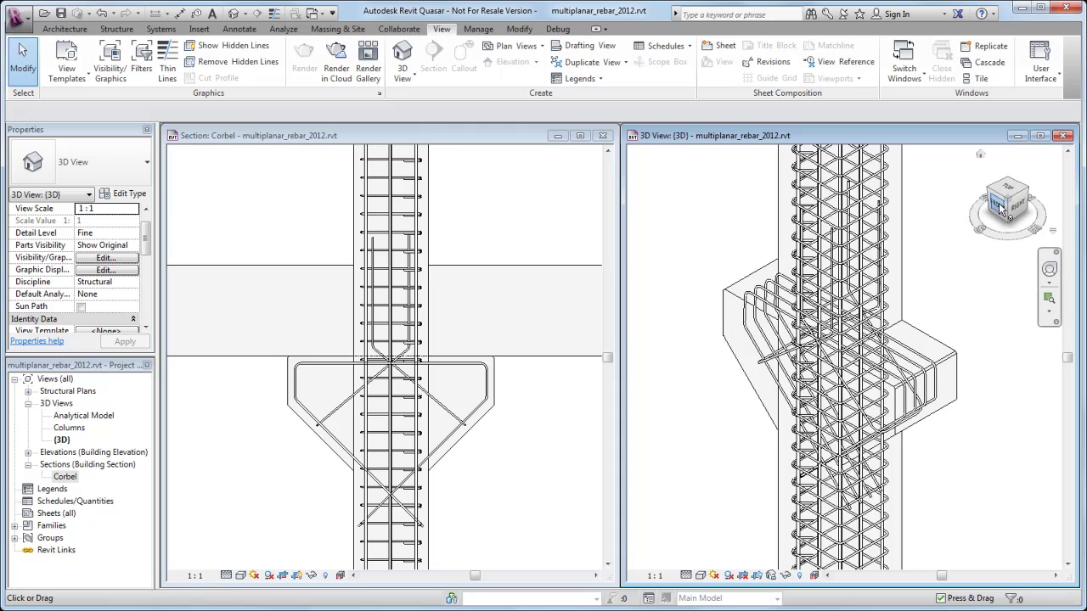
left_click_drag(1000, 207, 1047, 184)
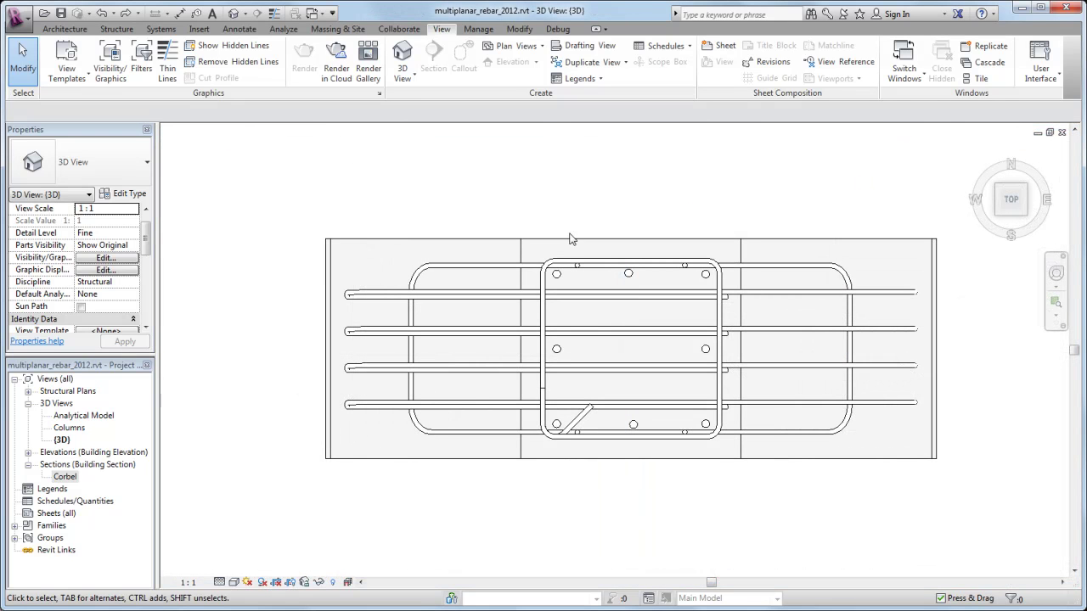
- Drag the corbel bar's top and bottom legs inward so they clear the stirrups
left_click(529, 265)
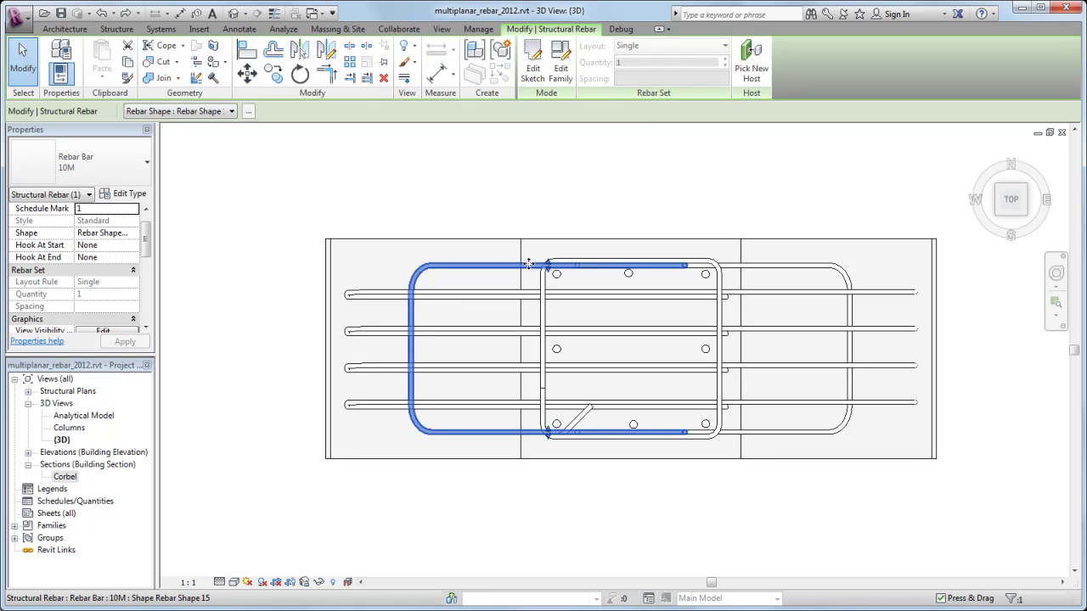
left_click_drag(548, 268, 550, 287)
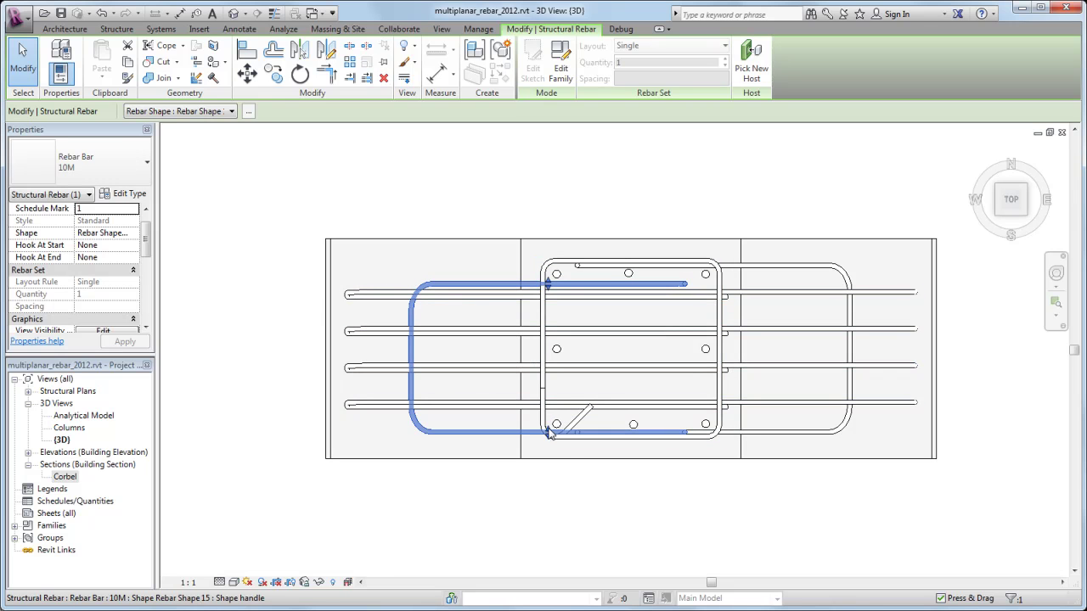
left_click_drag(548, 432, 550, 415)
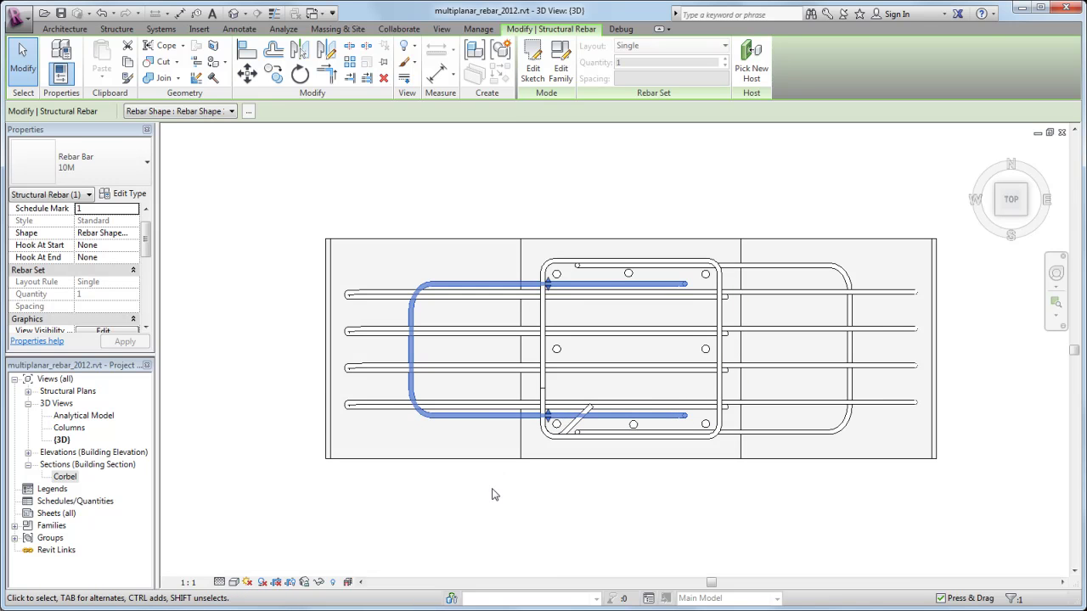
key("Escape")
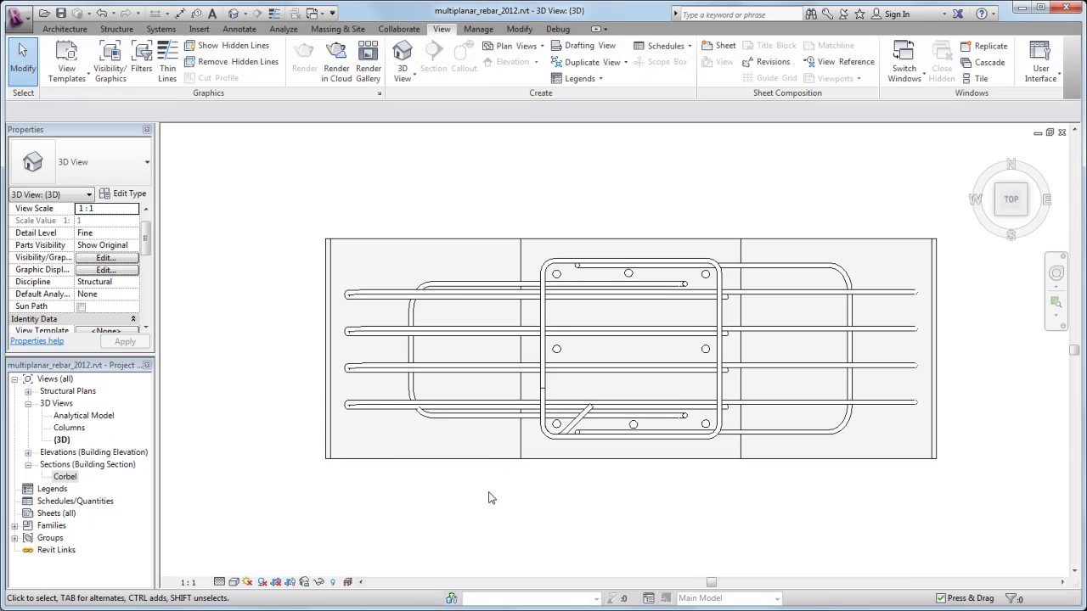
- From the FRONT view, stretch diagonal bar Rebar Shape 17 rightward, then orbit to a tilted 3D view
left_click(1006, 214)
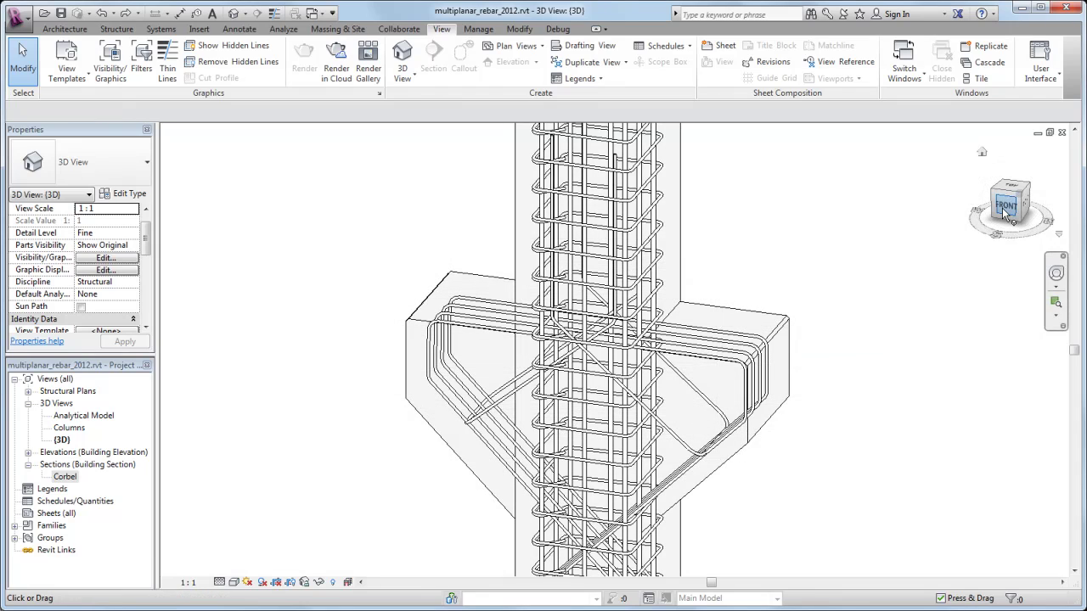
left_click(1006, 214)
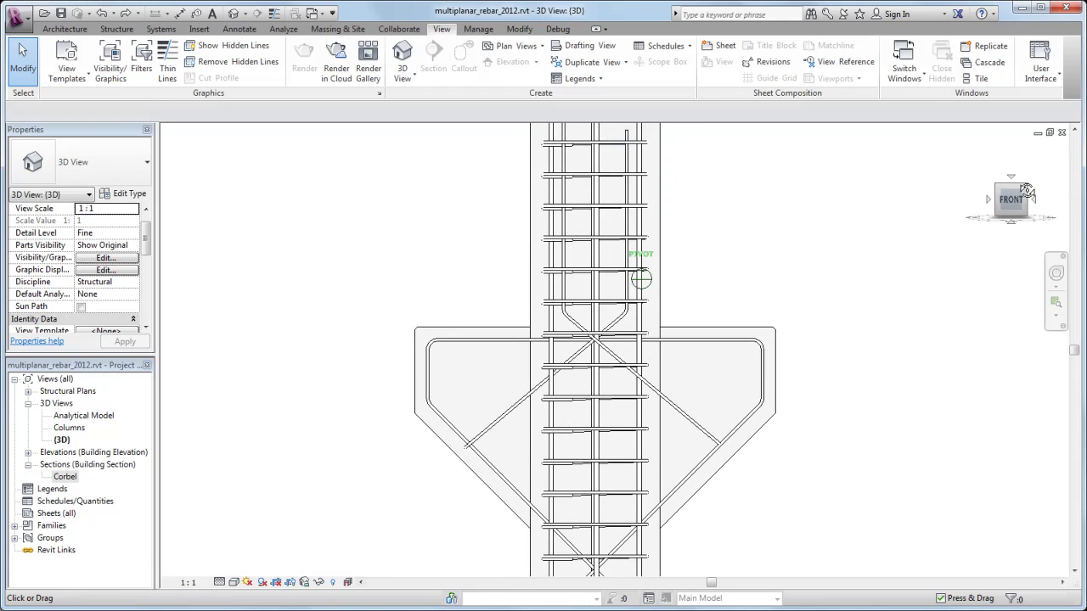
left_click(707, 437)
left_click(709, 438)
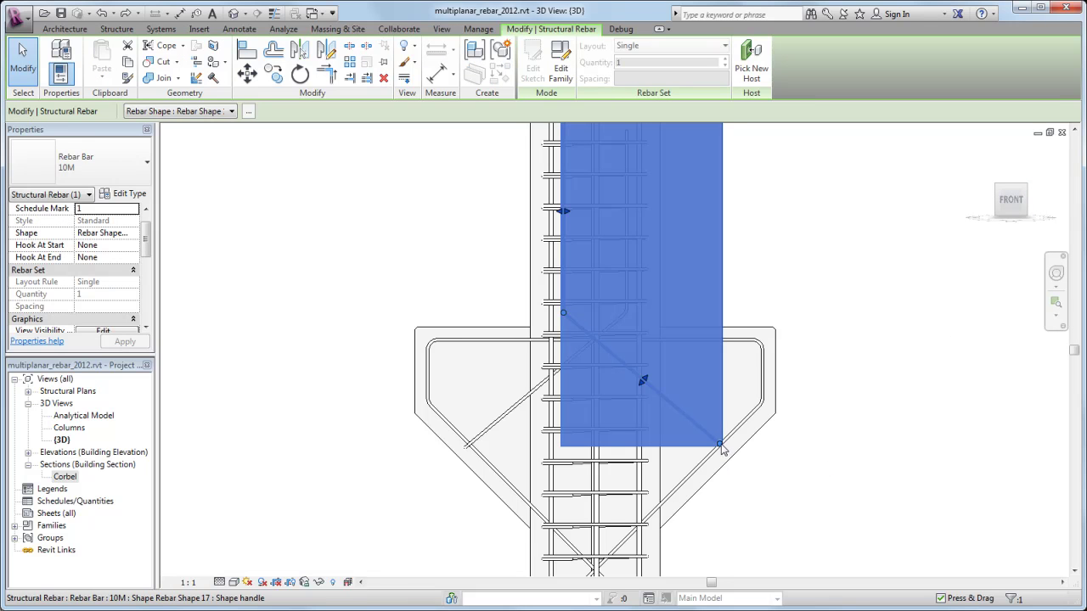
left_click_drag(721, 450, 827, 427)
left_click(987, 229)
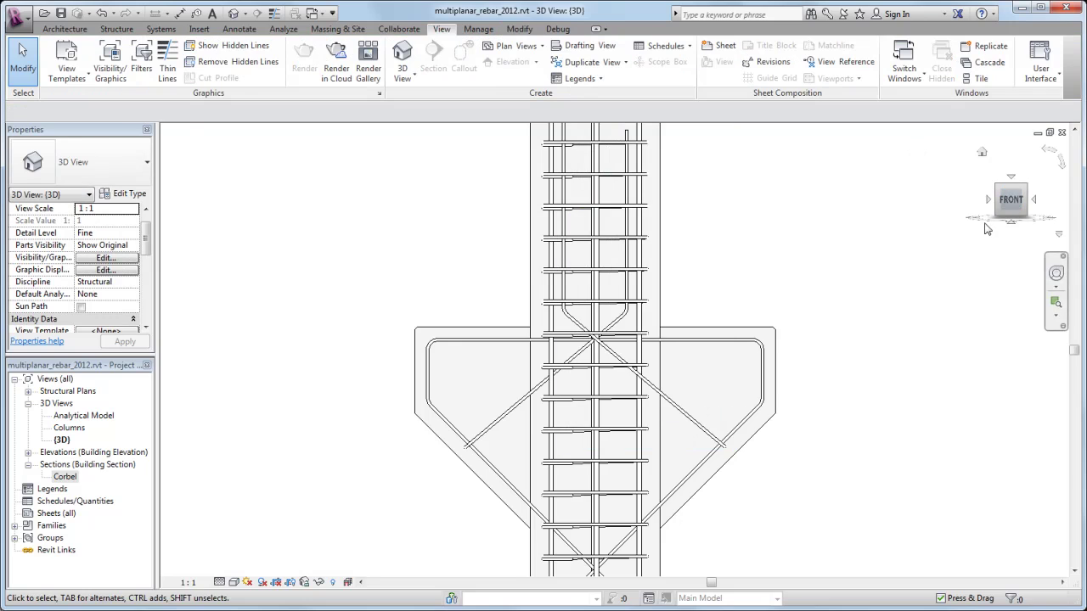
left_click_drag(1011, 202, 964, 217)
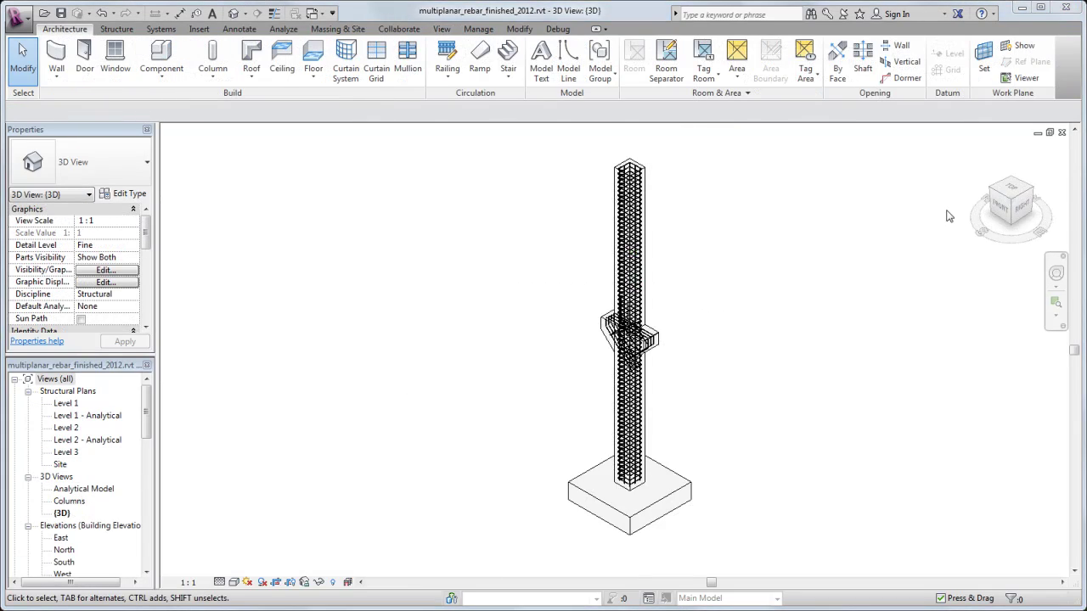